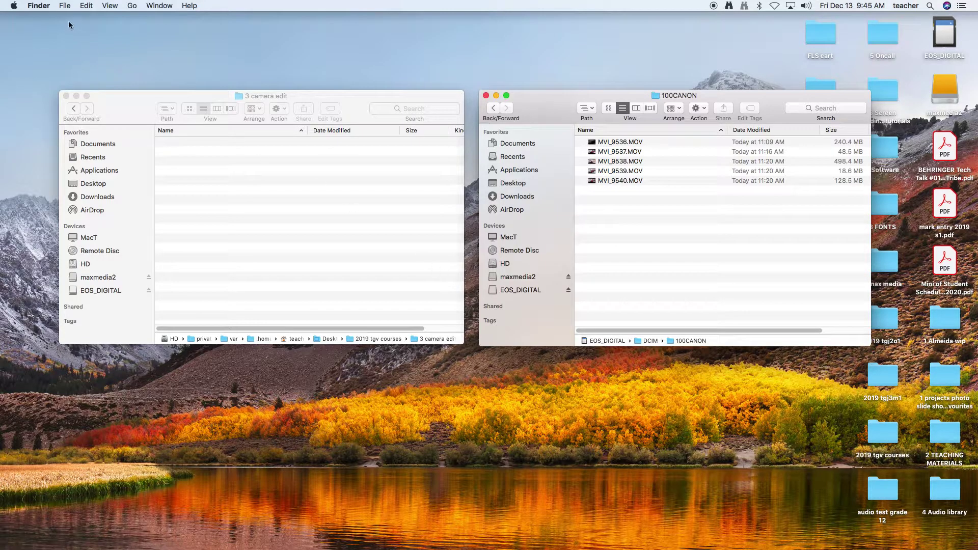
Step: Open a new Finder window, show the EOS_DIGITAL card in it and place it below the 100CANON window
{"action": "left_click", "coordinate": [41, 6]}
{"action": "mouse_move", "coordinate": [65, 6]}
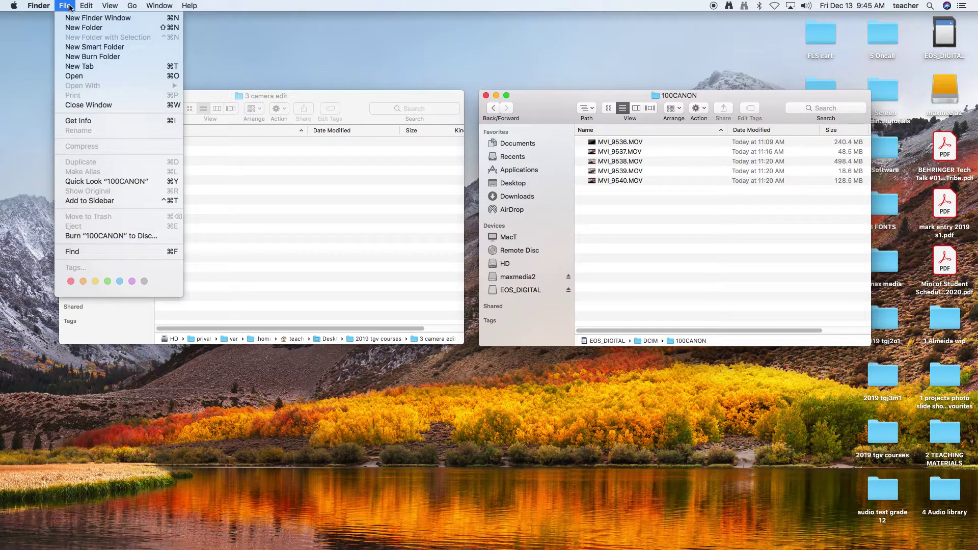
{"action": "left_click", "coordinate": [93, 19]}
{"action": "left_click_drag", "start_coordinate": [293, 113], "coordinate": [526, 337]}
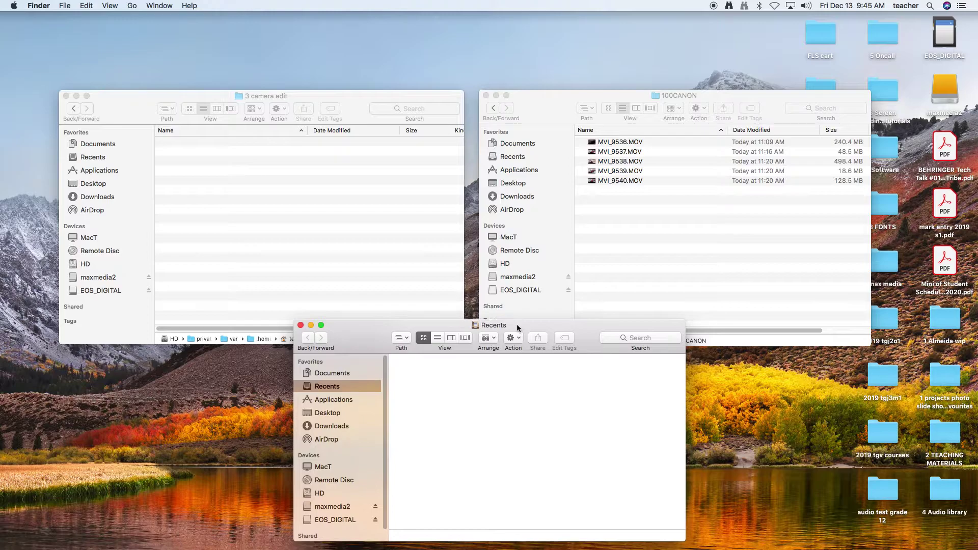
{"action": "left_click", "coordinate": [322, 521]}
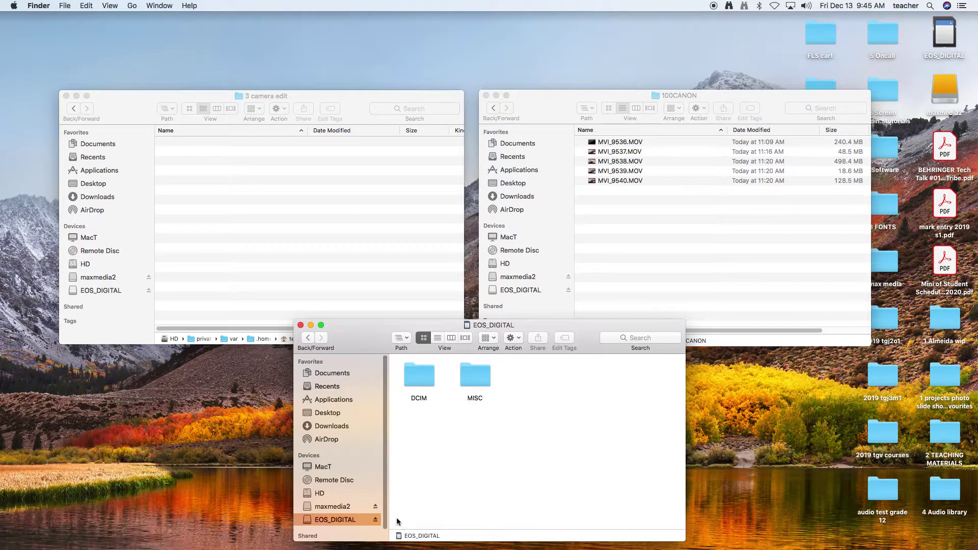
{"action": "left_click_drag", "start_coordinate": [525, 326], "coordinate": [737, 324]}
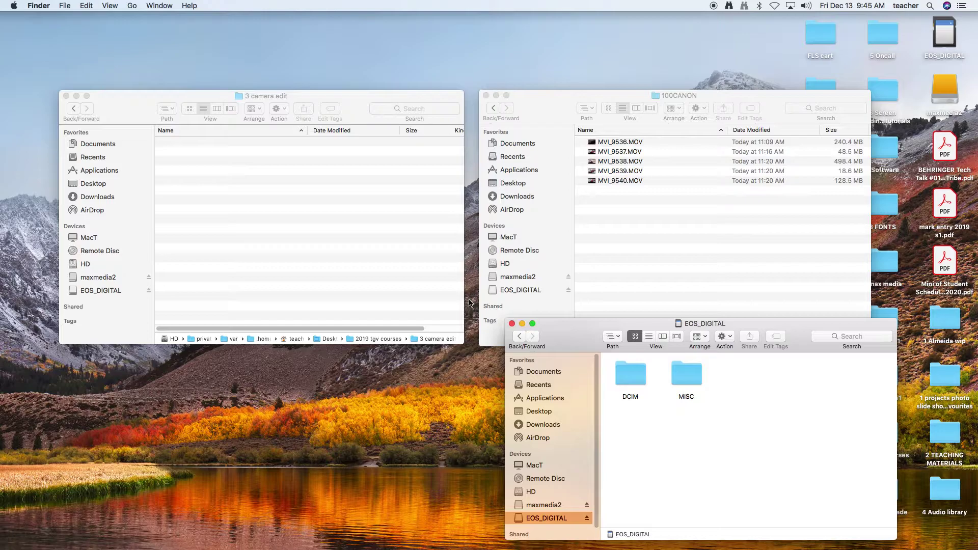
Step: Open a second new Finder window below the 3 camera edit window, and remove the untitled folder from the EOS_DIGITAL card
{"action": "key", "text": "super+shift+n"}
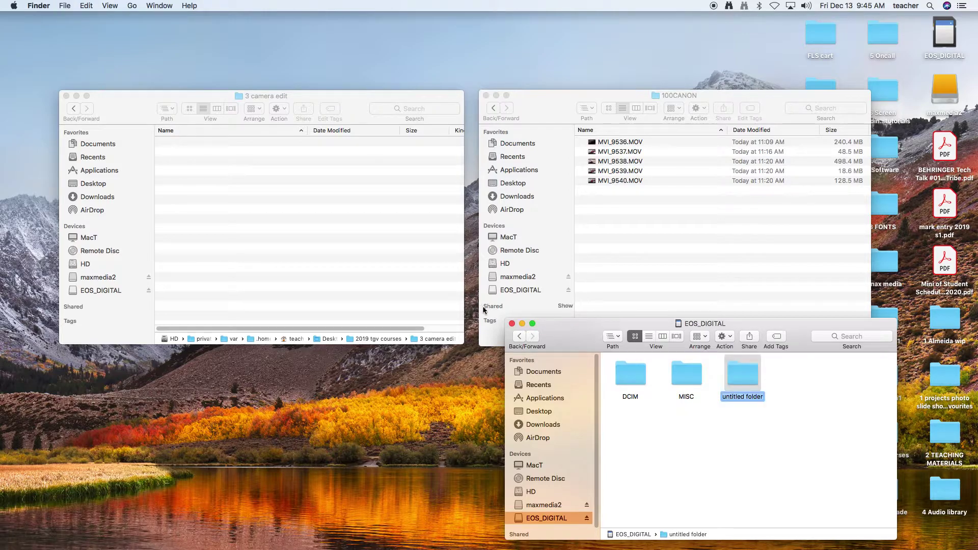
{"action": "key", "text": "super+n"}
{"action": "left_click_drag", "start_coordinate": [601, 328], "coordinate": [394, 335]}
{"action": "left_click", "coordinate": [744, 448]}
{"action": "left_click", "coordinate": [756, 385]}
{"action": "left_click_drag", "start_coordinate": [747, 380], "coordinate": [763, 541]}
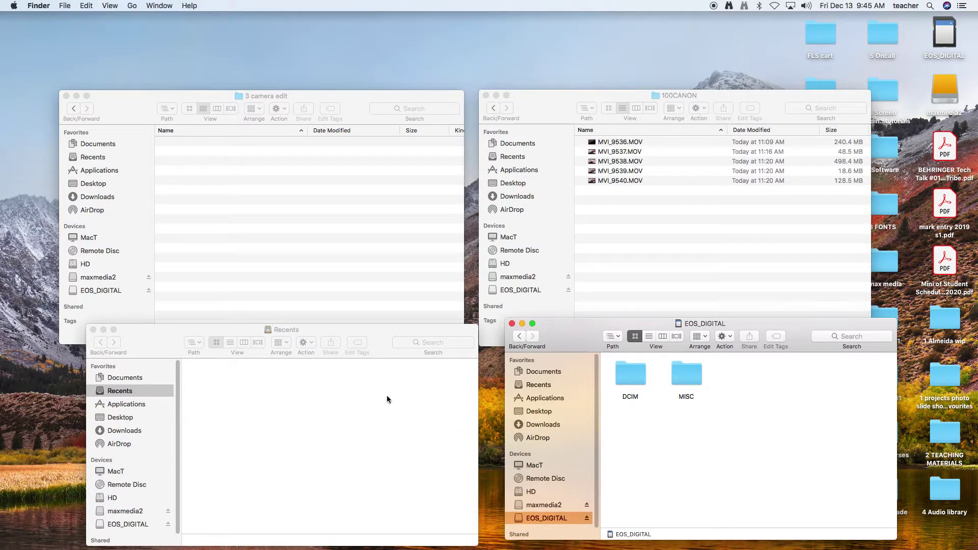
Step: Show the Desktop folder in the second new window and align it beside the EOS_DIGITAL window
{"action": "left_click", "coordinate": [381, 397]}
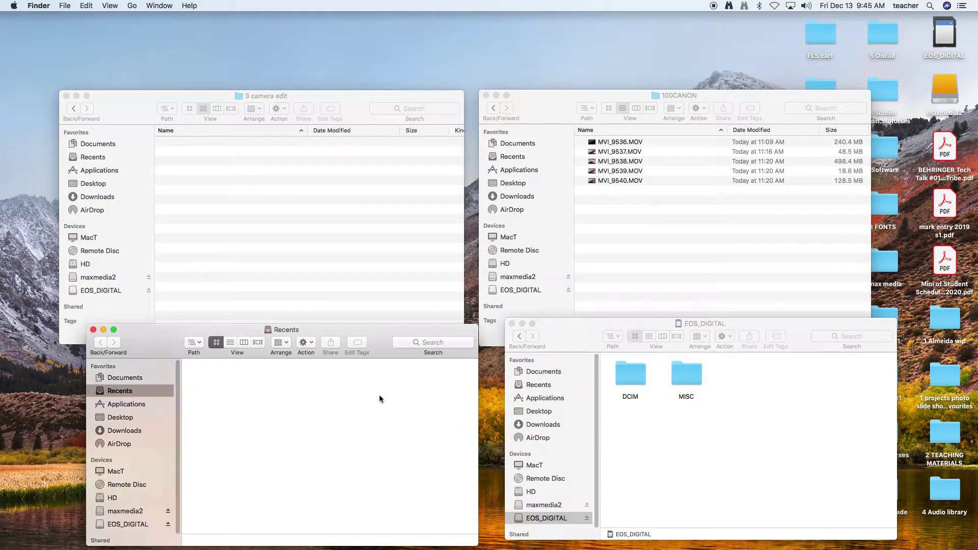
{"action": "left_click", "coordinate": [120, 418]}
{"action": "left_click_drag", "start_coordinate": [402, 331], "coordinate": [396, 325]}
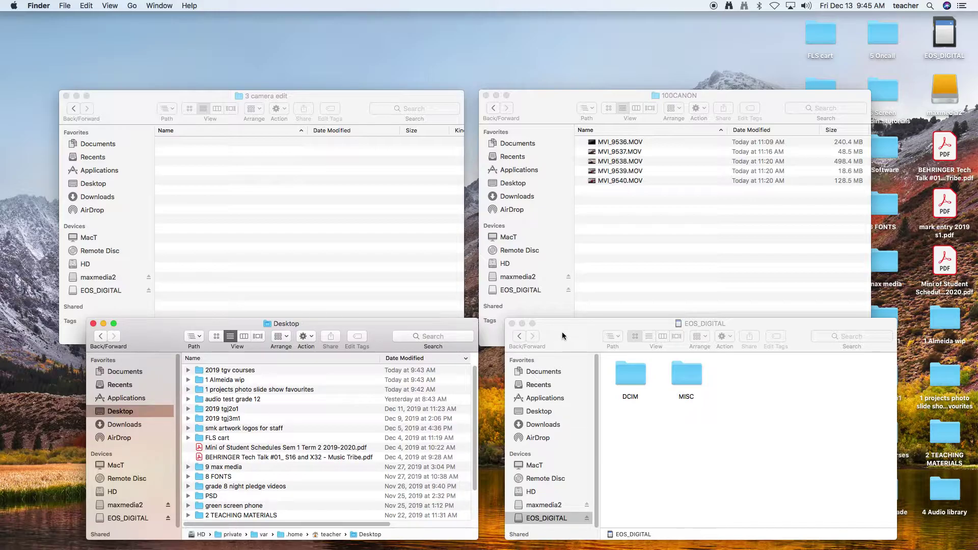
{"action": "left_click", "coordinate": [765, 378]}
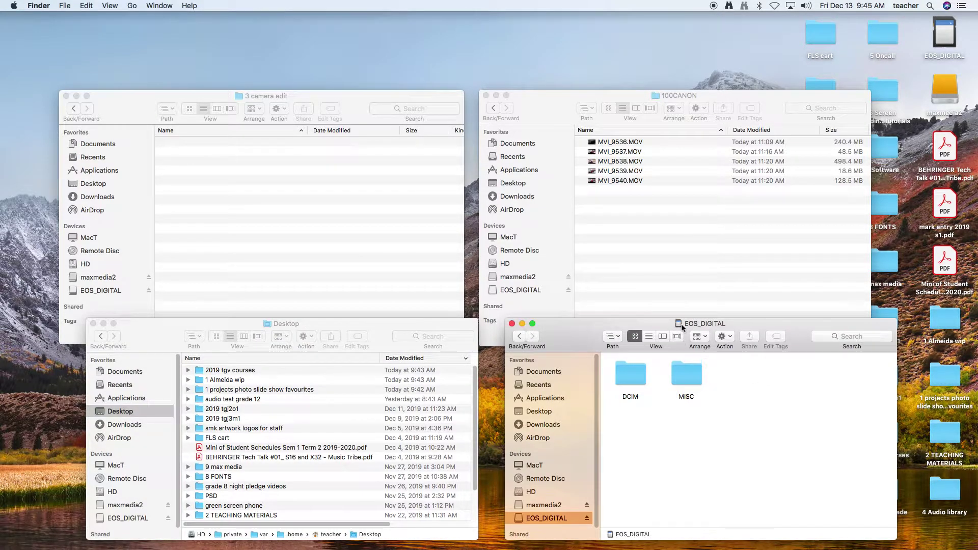
{"action": "left_click", "coordinate": [322, 327]}
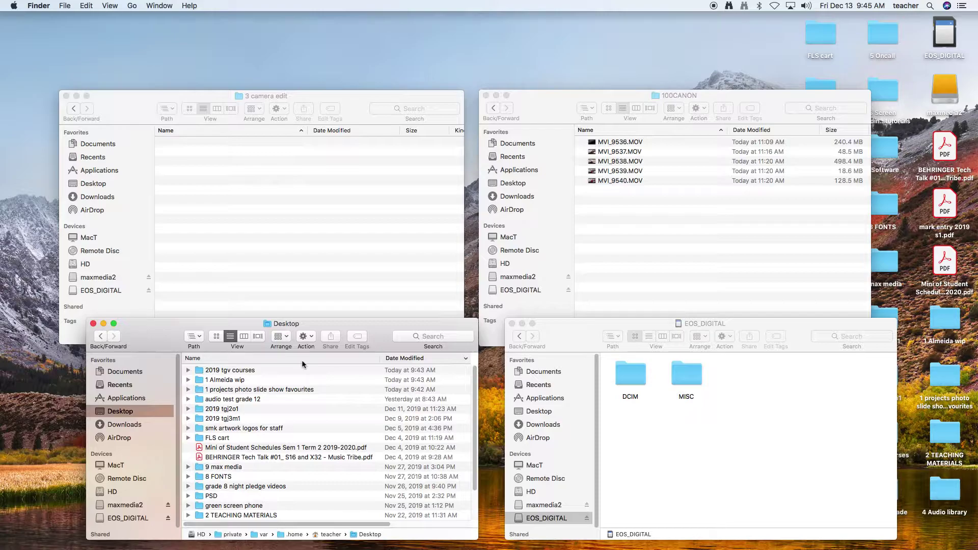
Step: Close the extra Desktop and EOS_DIGITAL windows, keeping the 3 camera edit and 100CANON windows open
{"action": "left_click", "coordinate": [64, 6]}
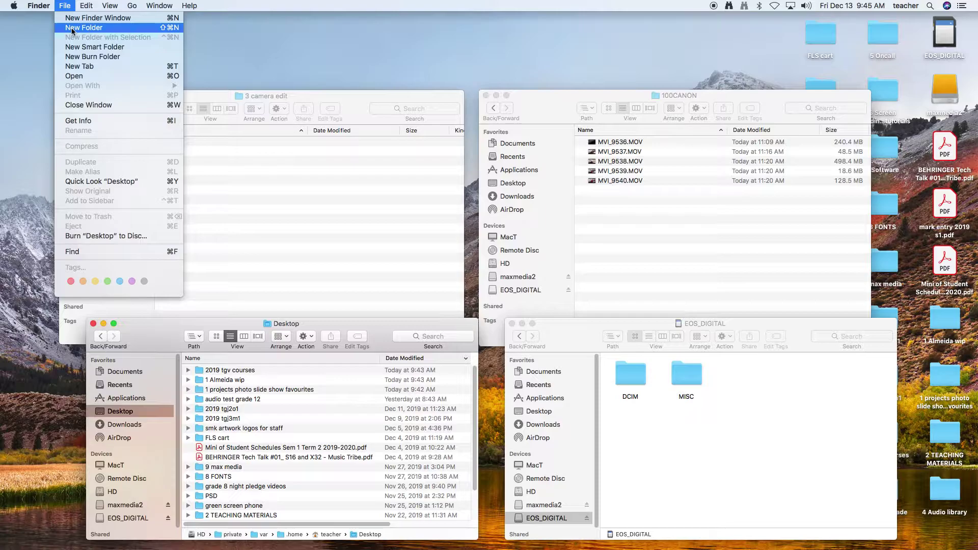
{"action": "left_click", "coordinate": [93, 326]}
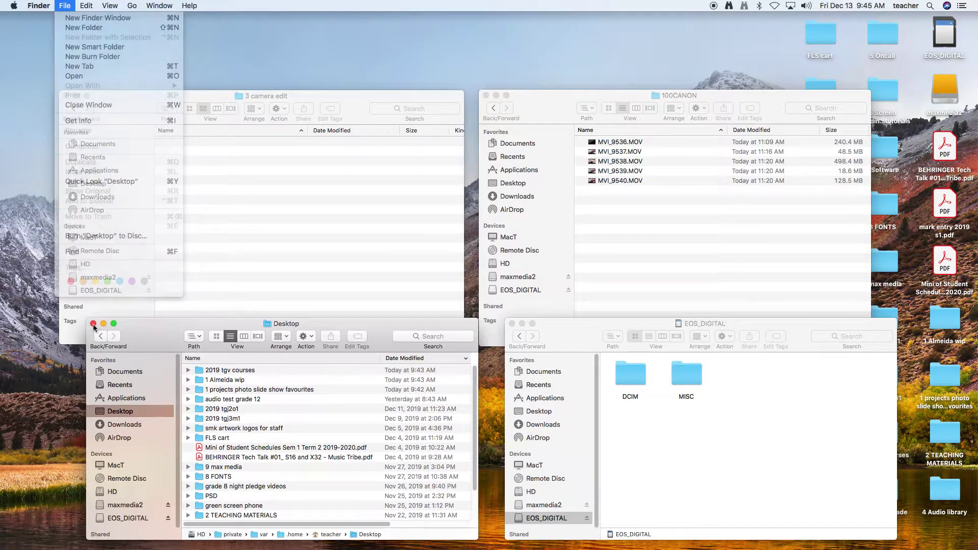
{"action": "left_click", "coordinate": [94, 325]}
{"action": "left_click", "coordinate": [511, 323]}
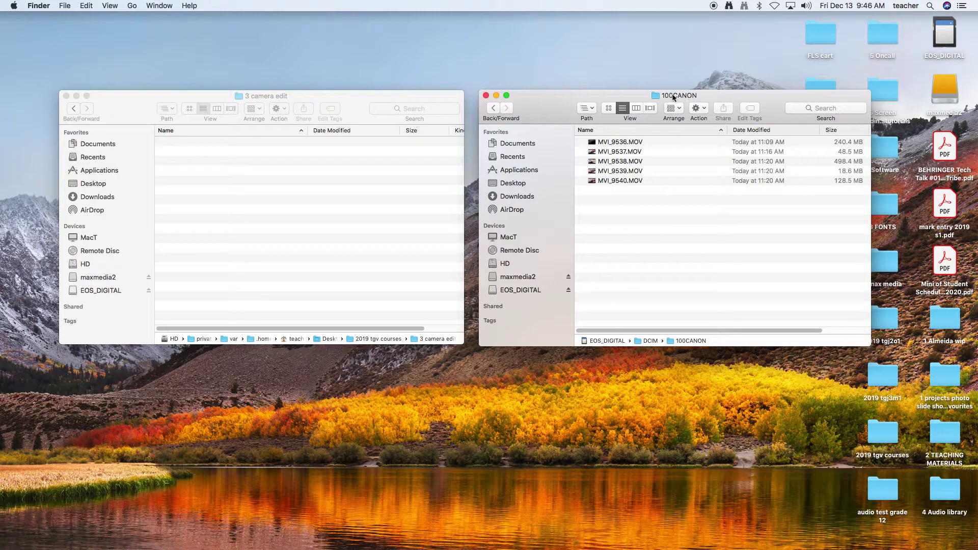
Step: Return to the top level of the EOS_DIGITAL card and browse through DCIM to the 100CANON folder's clips
{"action": "left_click", "coordinate": [497, 110]}
{"action": "key", "text": "super+bracketleft"}
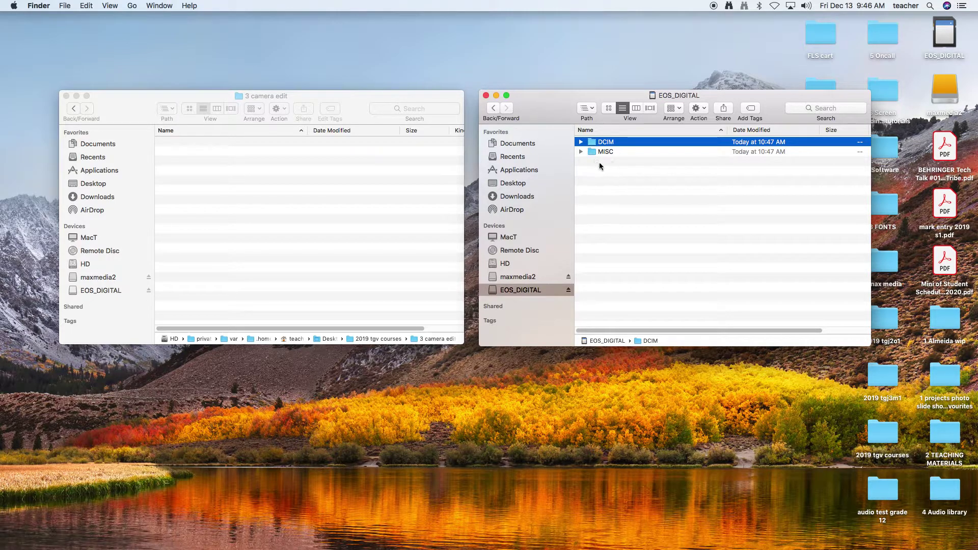
{"action": "double_click", "coordinate": [607, 141]}
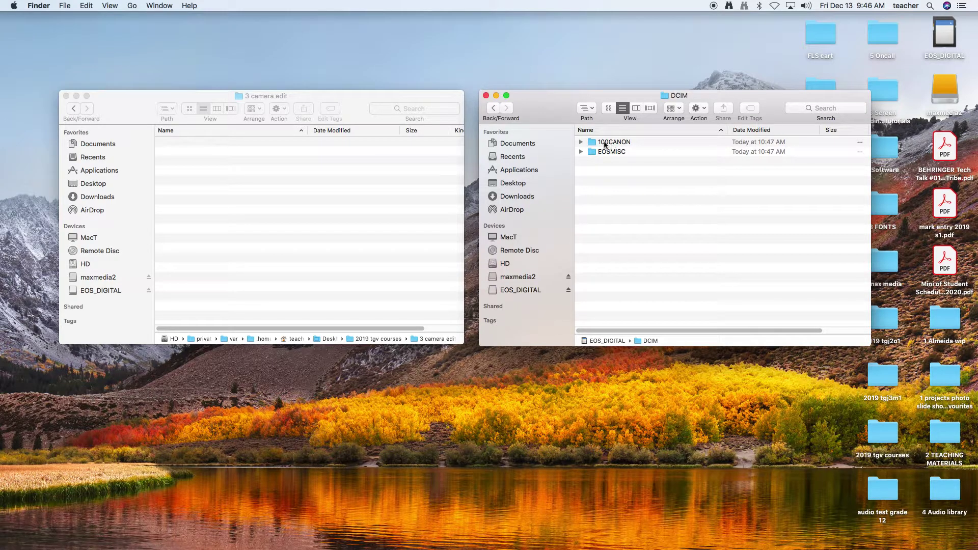
{"action": "left_click", "coordinate": [607, 144]}
{"action": "double_click", "coordinate": [608, 144]}
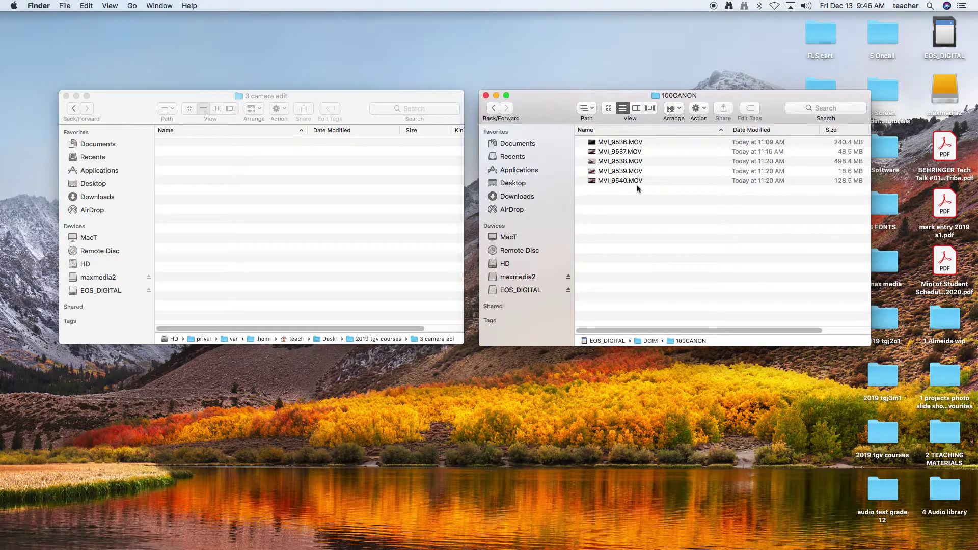
Step: Create a folder named cam1 inside the 3 camera edit folder
{"action": "left_click_drag", "start_coordinate": [349, 94], "coordinate": [343, 92]}
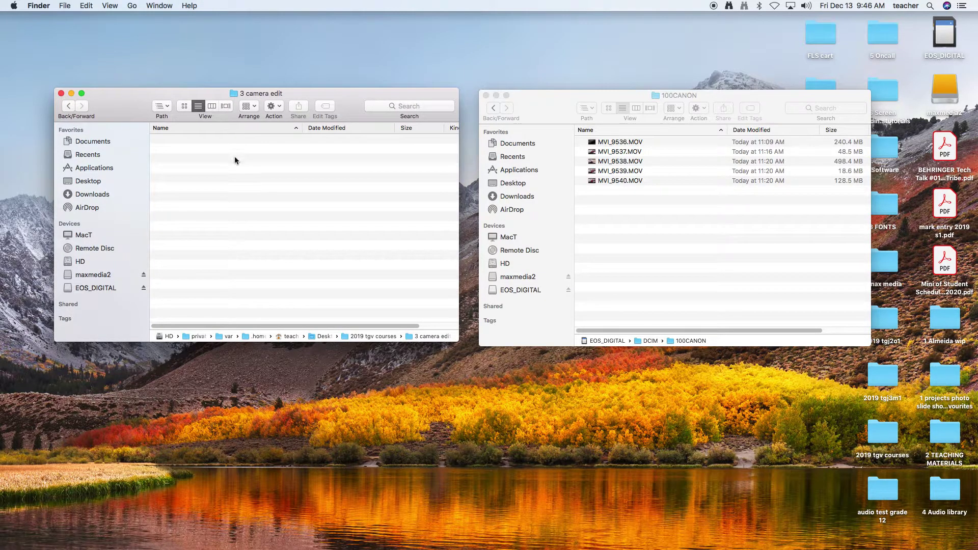
{"action": "right_click", "coordinate": [170, 161]}
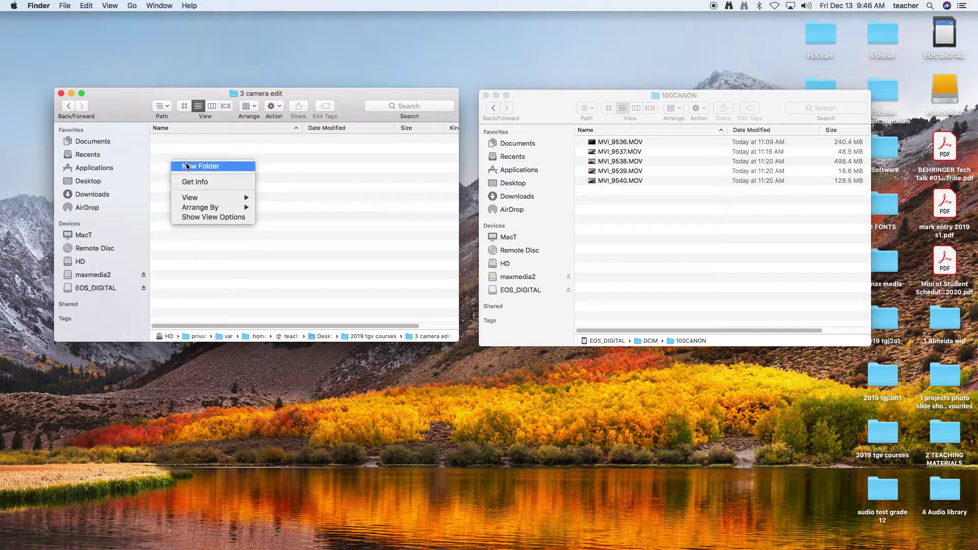
{"action": "left_click", "coordinate": [187, 167]}
{"action": "type", "text": "cam"}
{"action": "key", "text": "Return"}
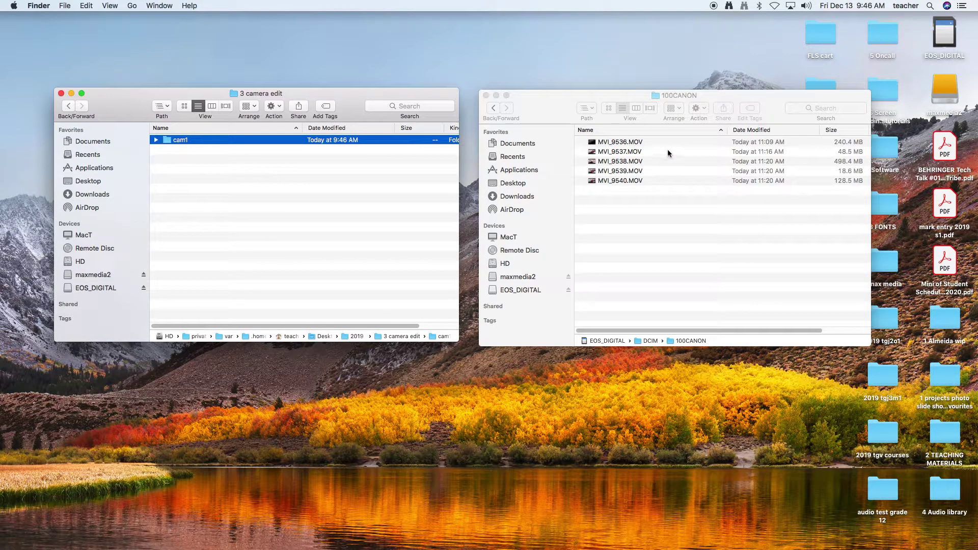
Step: Copy the five clips MVI_9536.MOV to MVI_9540.MOV from 100CANON into the 3 camera edit folder
{"action": "left_click", "coordinate": [631, 142]}
{"action": "left_click", "coordinate": [625, 181], "text": "shift"}
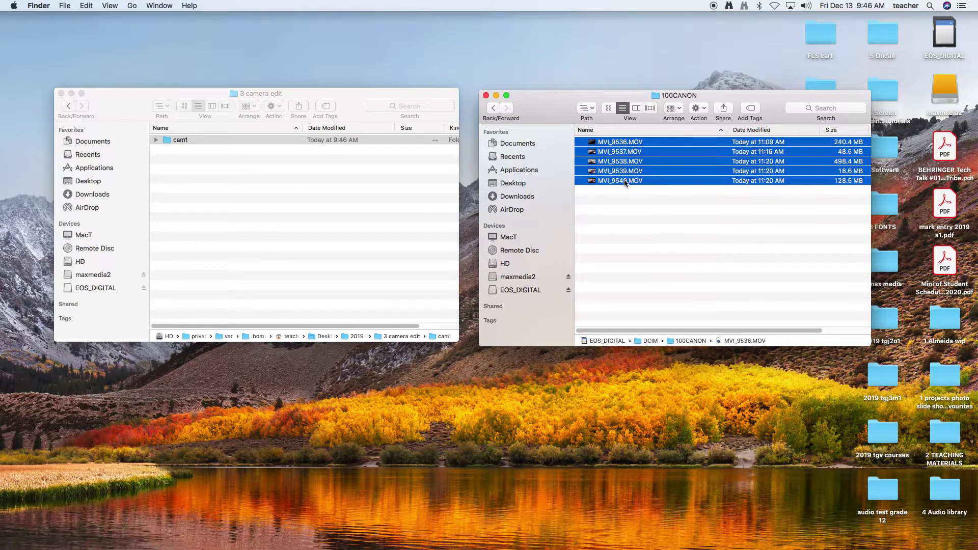
{"action": "left_click", "coordinate": [619, 191]}
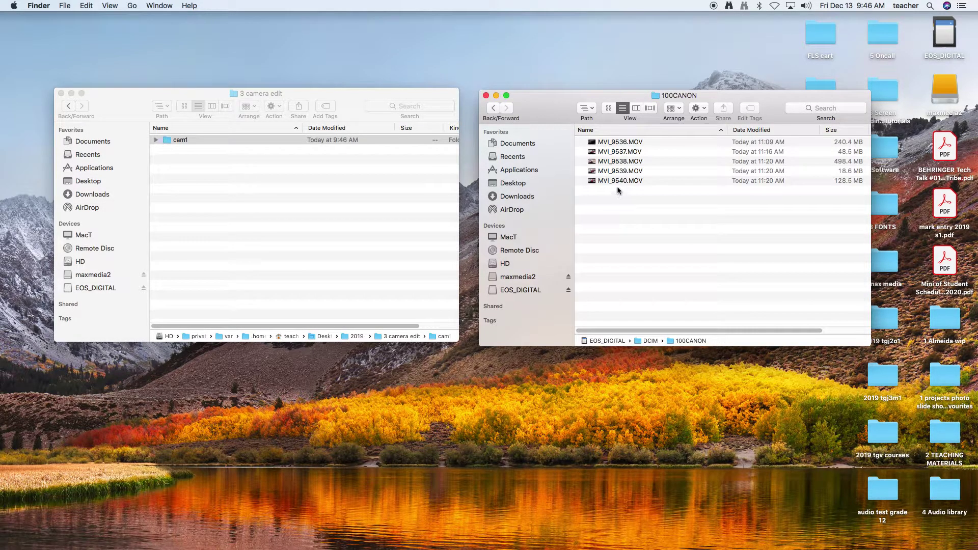
{"action": "left_click", "coordinate": [617, 183]}
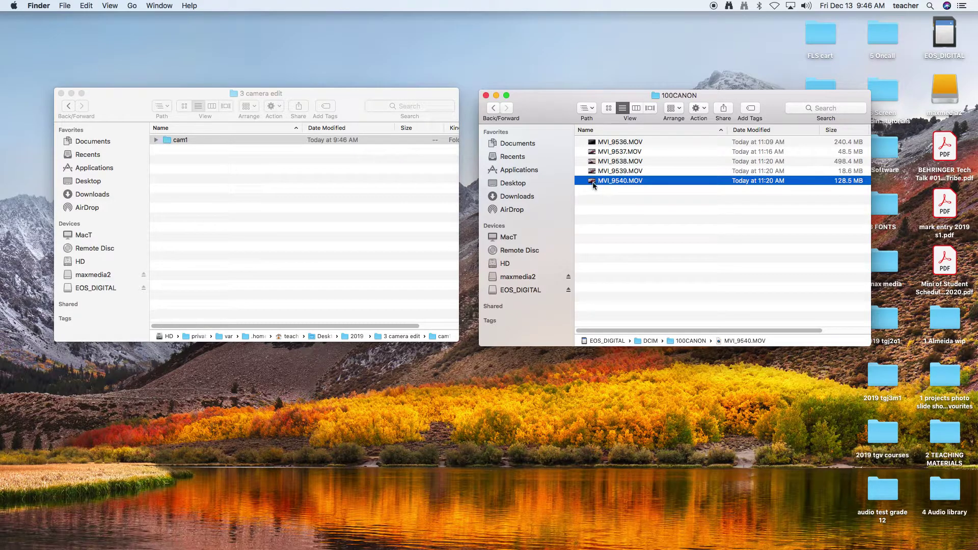
{"action": "left_click", "coordinate": [610, 188]}
{"action": "left_click", "coordinate": [614, 182]}
{"action": "left_click", "coordinate": [621, 143], "text": "shift"}
{"action": "left_click_drag", "start_coordinate": [618, 166], "coordinate": [210, 138]}
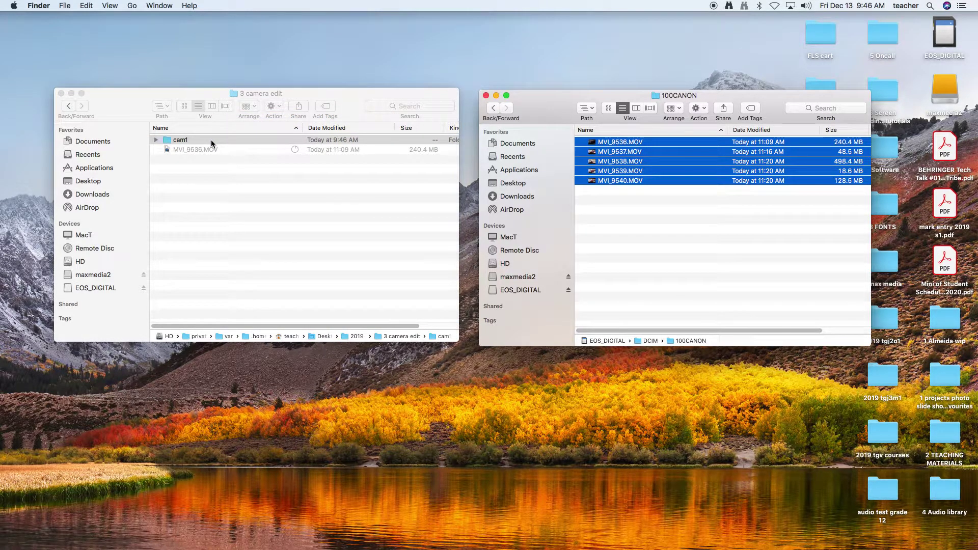
{"action": "left_click", "coordinate": [157, 140]}
{"action": "left_click", "coordinate": [156, 140]}
Step: Create a second folder named cam 2 inside the 3 camera edit folder
{"action": "left_click", "coordinate": [191, 226]}
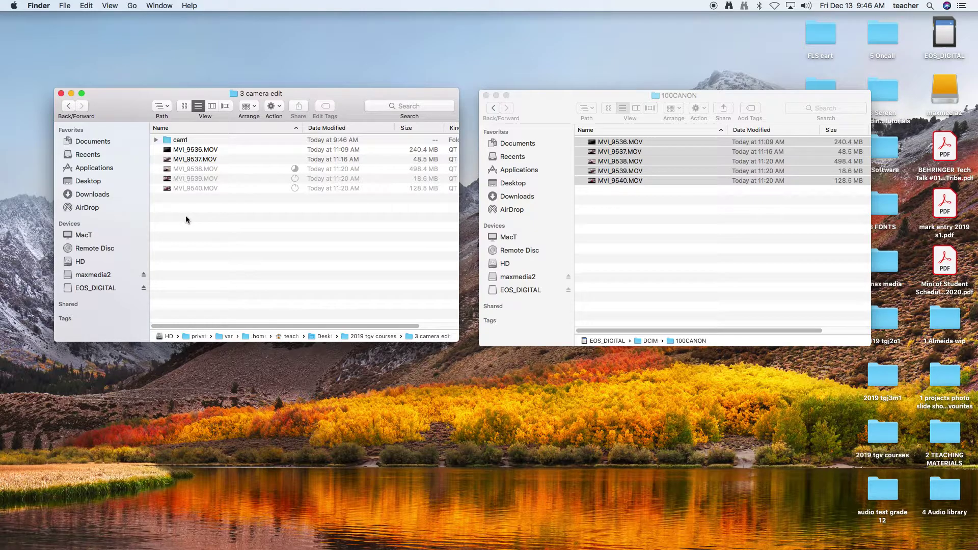
{"action": "right_click", "coordinate": [186, 219]}
{"action": "left_click", "coordinate": [201, 220]}
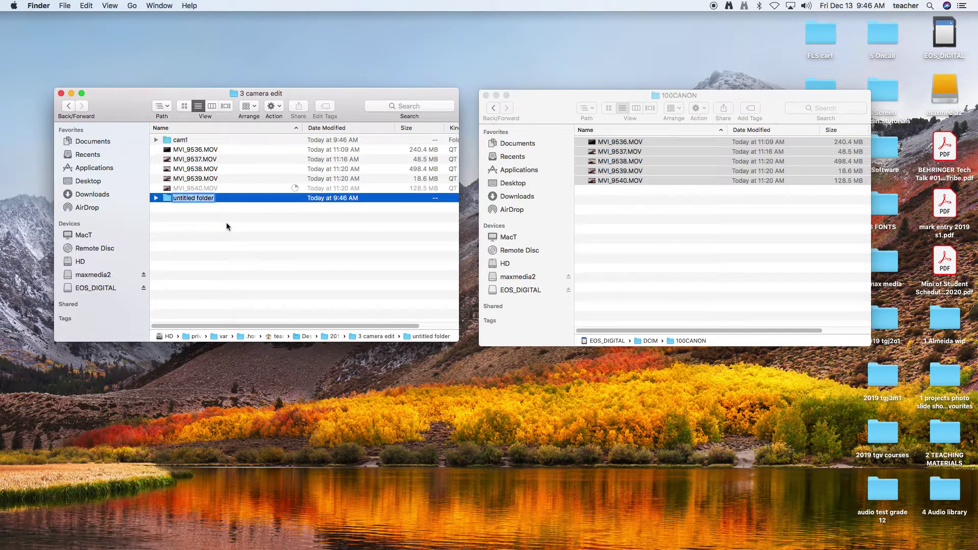
{"action": "type", "text": "cam 2"}
{"action": "key", "text": "Return"}
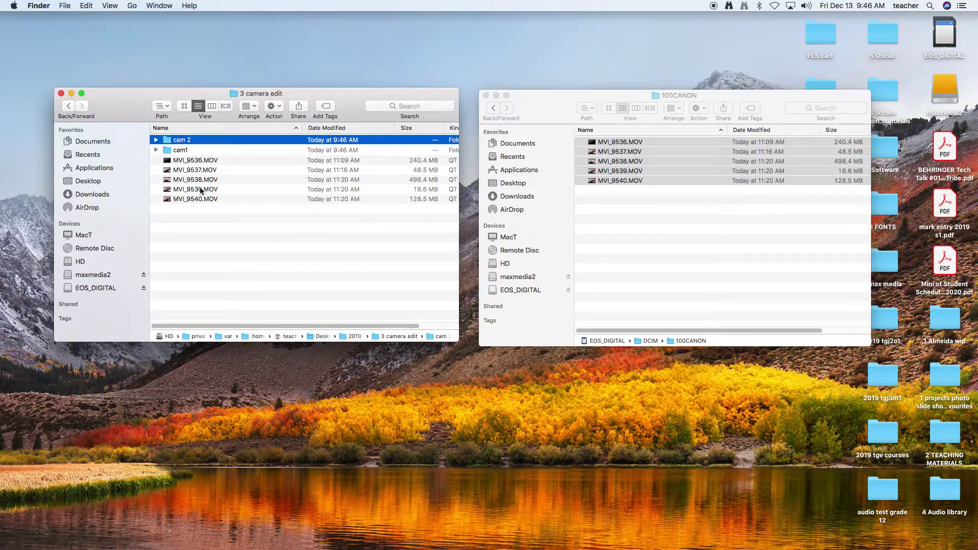
Step: Move the copied clips MVI_9536.MOV to MVI_9540.MOV into the cam1 folder and check its contents
{"action": "left_click", "coordinate": [194, 161]}
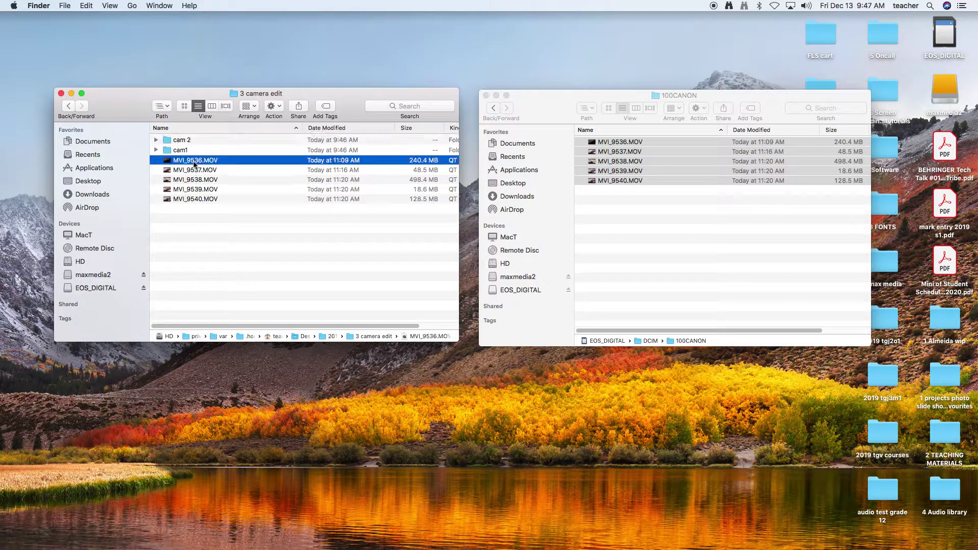
{"action": "left_click", "coordinate": [196, 199], "text": "shift"}
{"action": "left_click_drag", "start_coordinate": [189, 163], "coordinate": [179, 150]}
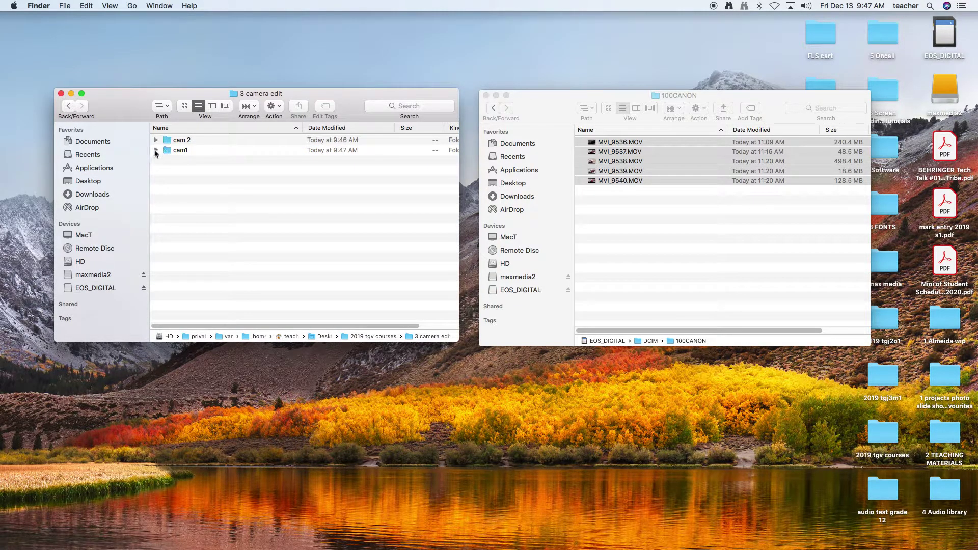
{"action": "left_click", "coordinate": [156, 150]}
{"action": "left_click", "coordinate": [156, 150]}
Step: Eject the EOS_DIGITAL card and open the DR-60DMK2 audio recorder card in a window beside the 3 camera edit window
{"action": "left_click", "coordinate": [178, 140]}
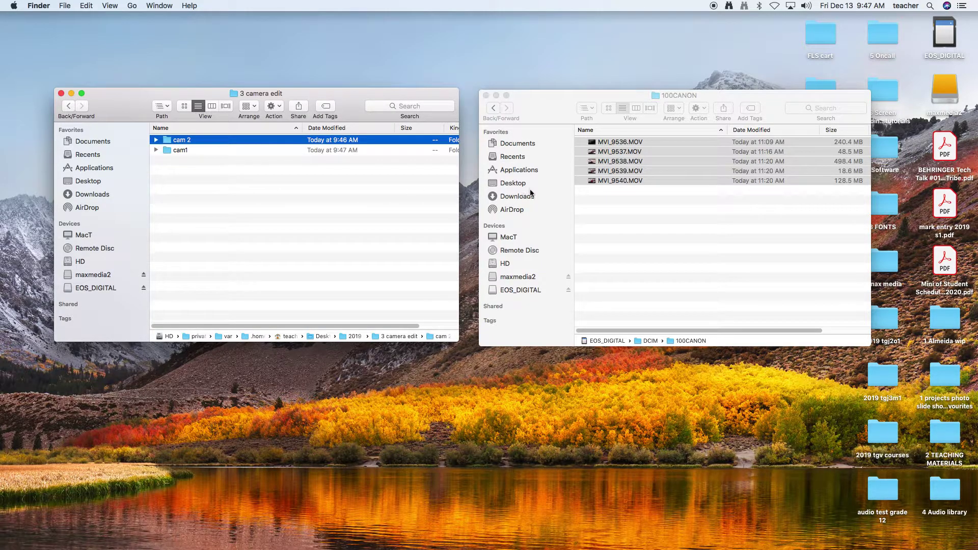
{"action": "left_click", "coordinate": [568, 290]}
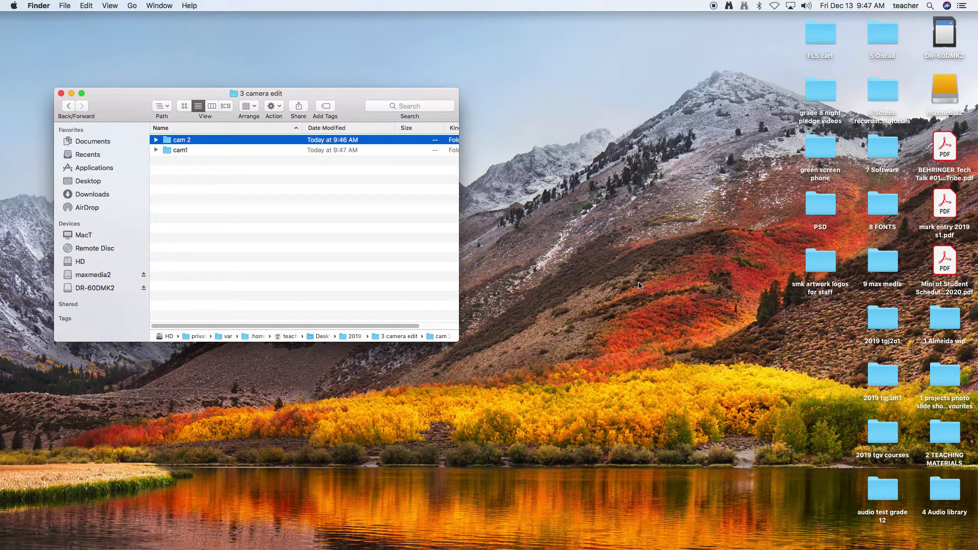
{"action": "double_click", "coordinate": [943, 43]}
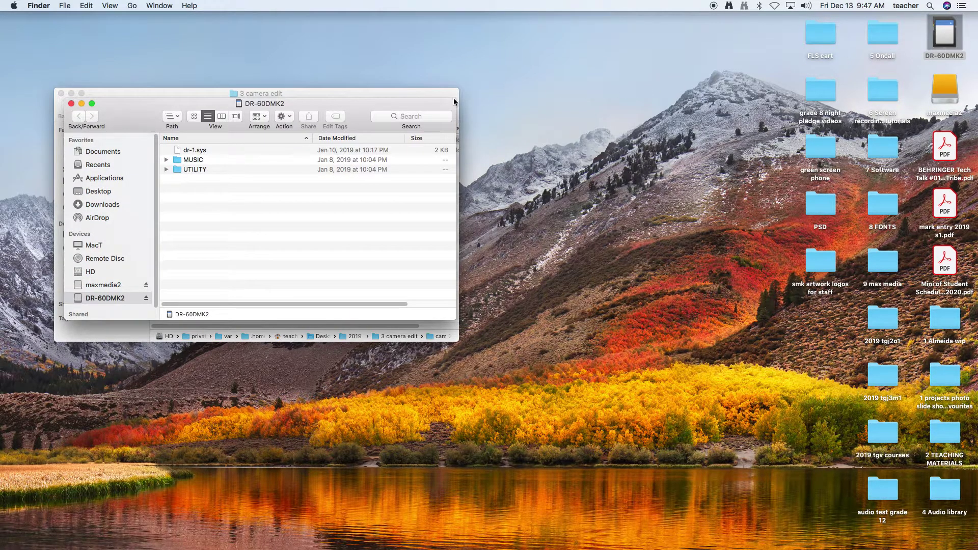
{"action": "left_click_drag", "start_coordinate": [535, 106], "coordinate": [877, 96]}
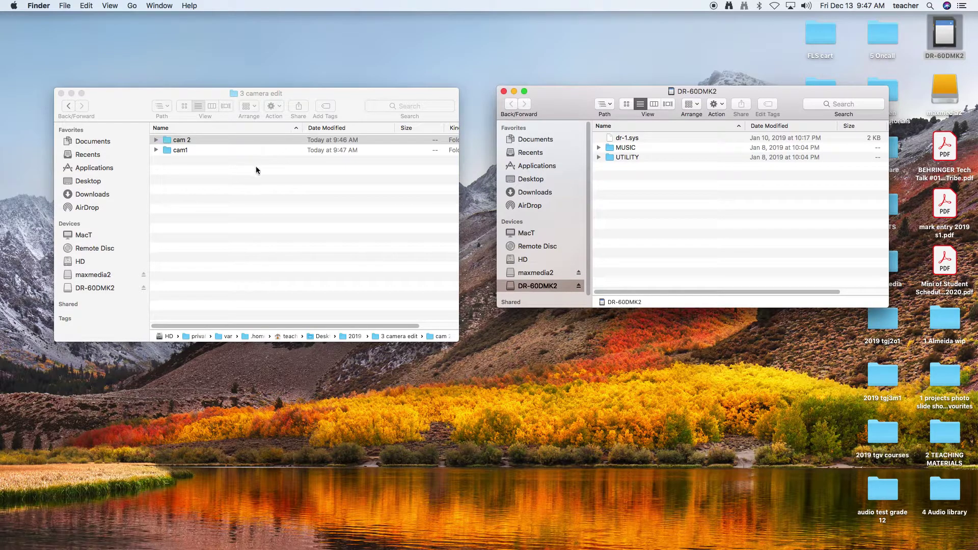
Step: Check the WAV files in the DR-60DMK2 card's MUSIC folder and copy the whole folder into 3 camera edit
{"action": "double_click", "coordinate": [622, 149]}
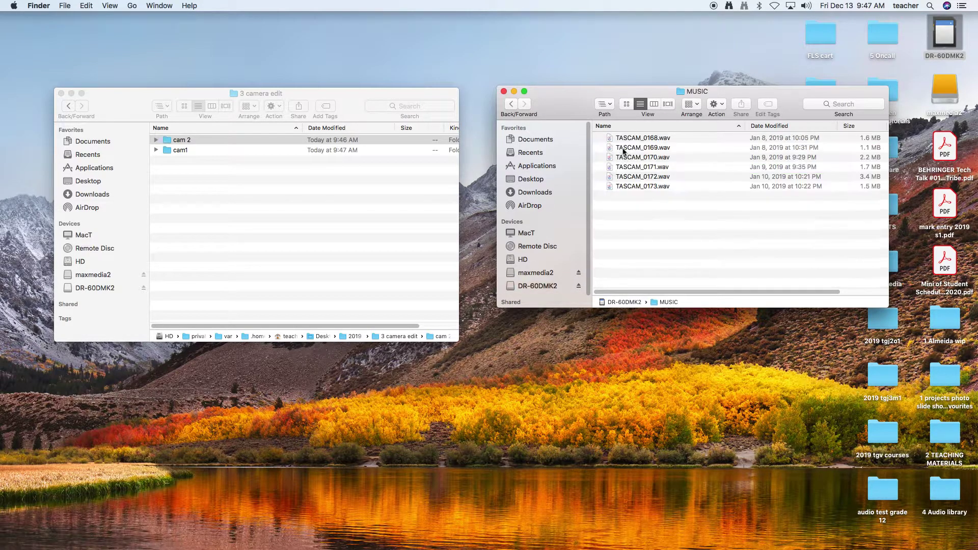
{"action": "left_click", "coordinate": [511, 104]}
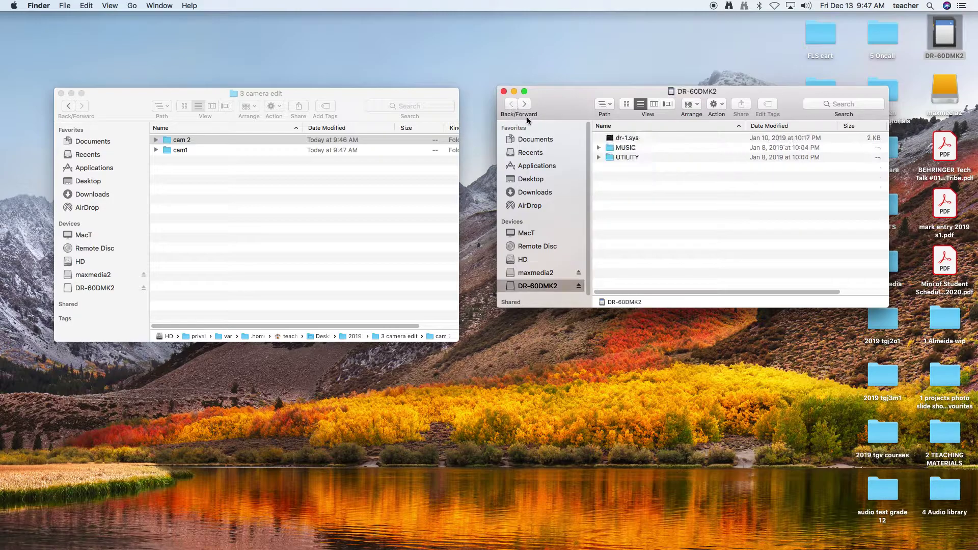
{"action": "left_click", "coordinate": [616, 148]}
{"action": "left_click_drag", "start_coordinate": [626, 150], "coordinate": [281, 216]}
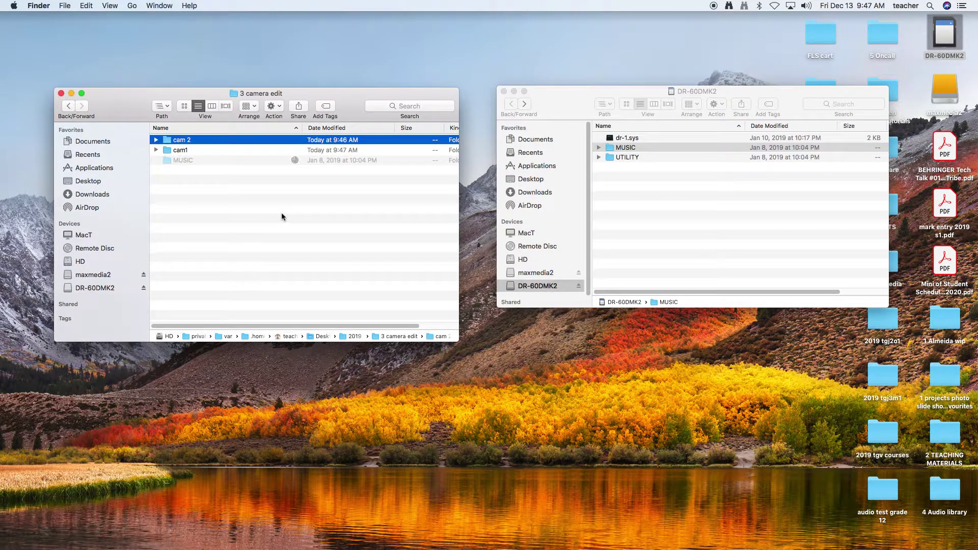
Step: Rename the copied MUSIC folder inside 3 camera edit as audio
{"action": "left_click", "coordinate": [188, 161]}
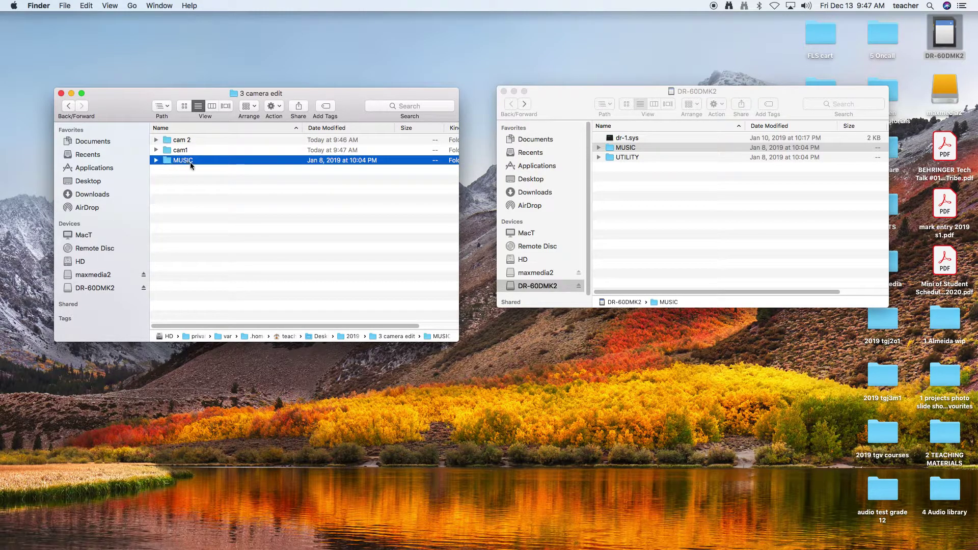
{"action": "left_click", "coordinate": [191, 162]}
{"action": "type", "text": "audio"}
{"action": "key", "text": "Return"}
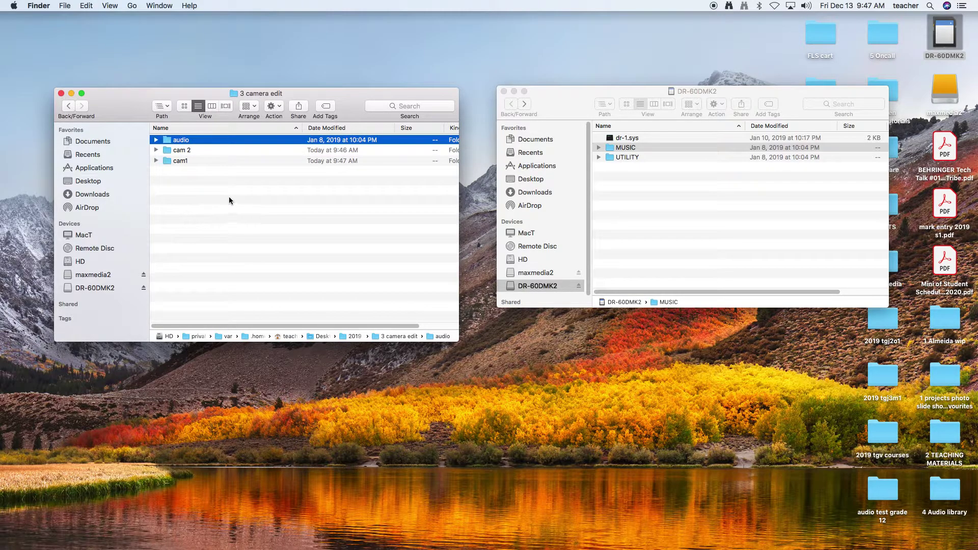
Step: Eject the DR-60DMK2 card and open the second camera's EOS_DIGITAL card in a window beside the 3 camera edit window
{"action": "left_click", "coordinate": [579, 286]}
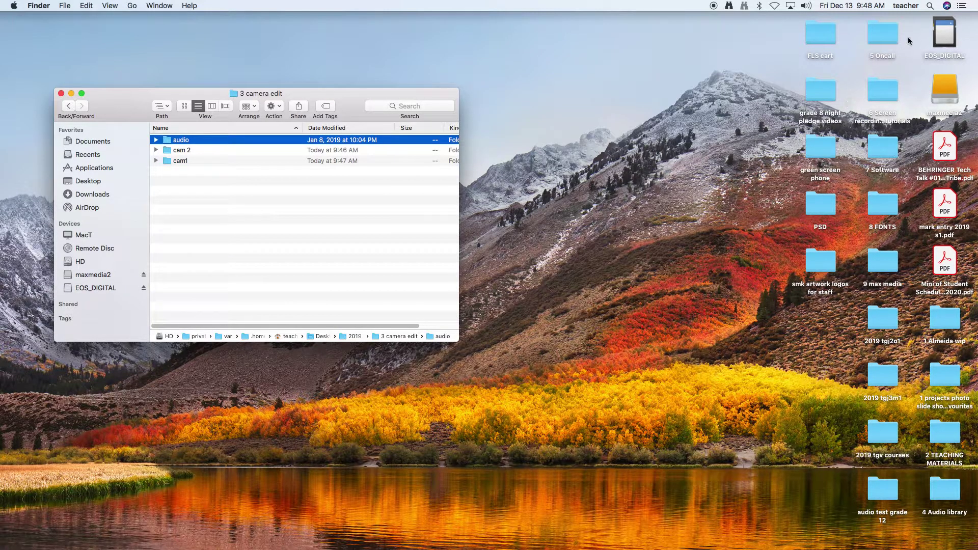
{"action": "left_click", "coordinate": [942, 46]}
{"action": "left_click_drag", "start_coordinate": [436, 102], "coordinate": [750, 137]}
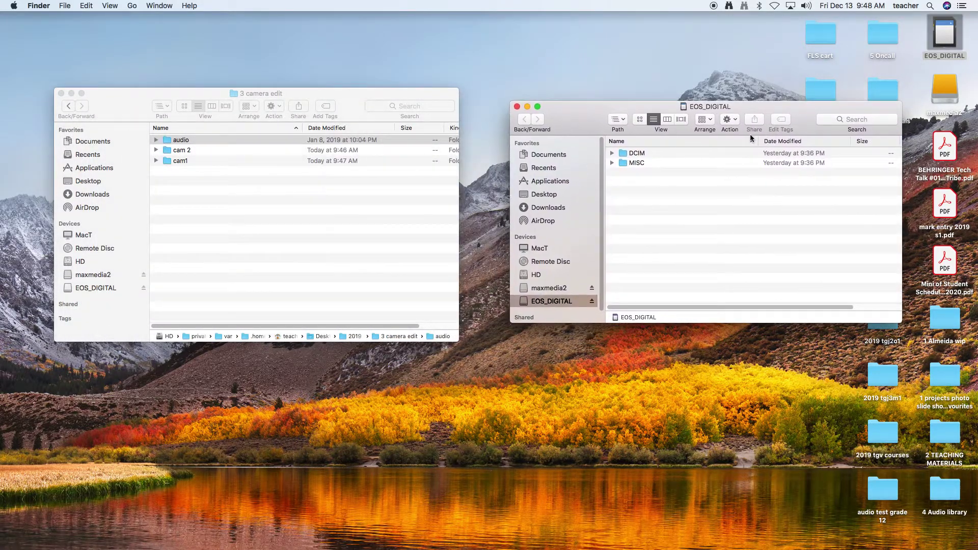
Step: Expand the card's DCIM folder and its 100CANON and 101CANON subfolders to show the clips
{"action": "left_click", "coordinate": [640, 153]}
{"action": "left_click", "coordinate": [641, 153]}
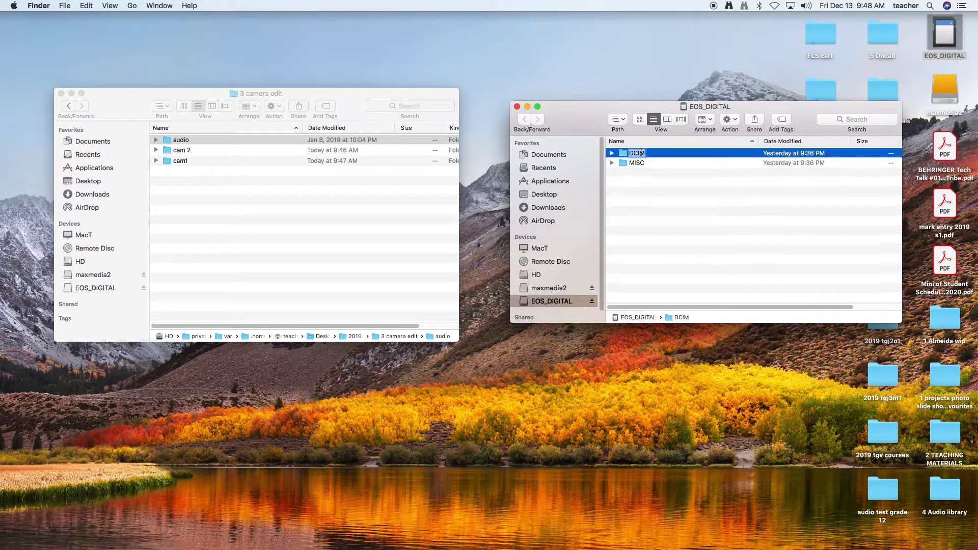
{"action": "left_click", "coordinate": [612, 153]}
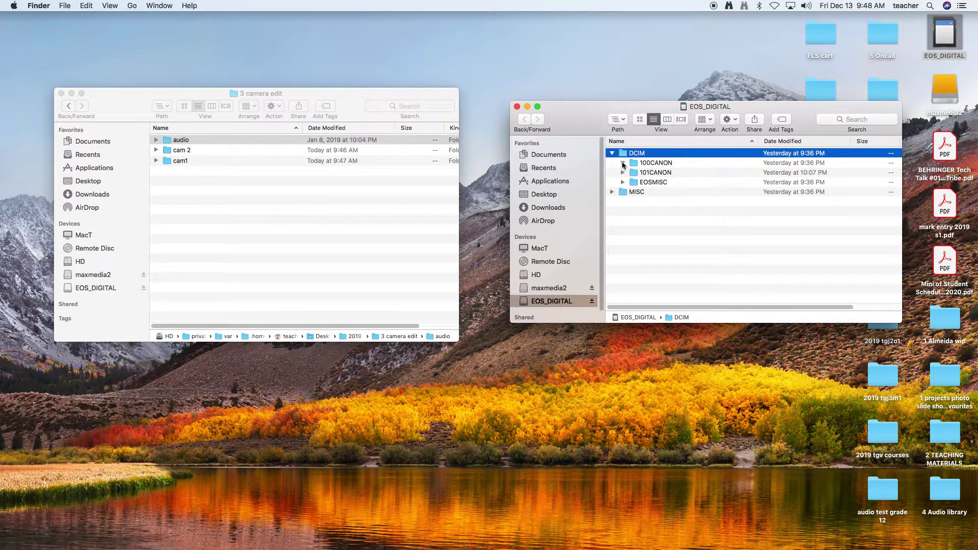
{"action": "left_click", "coordinate": [622, 163]}
{"action": "left_click", "coordinate": [623, 201]}
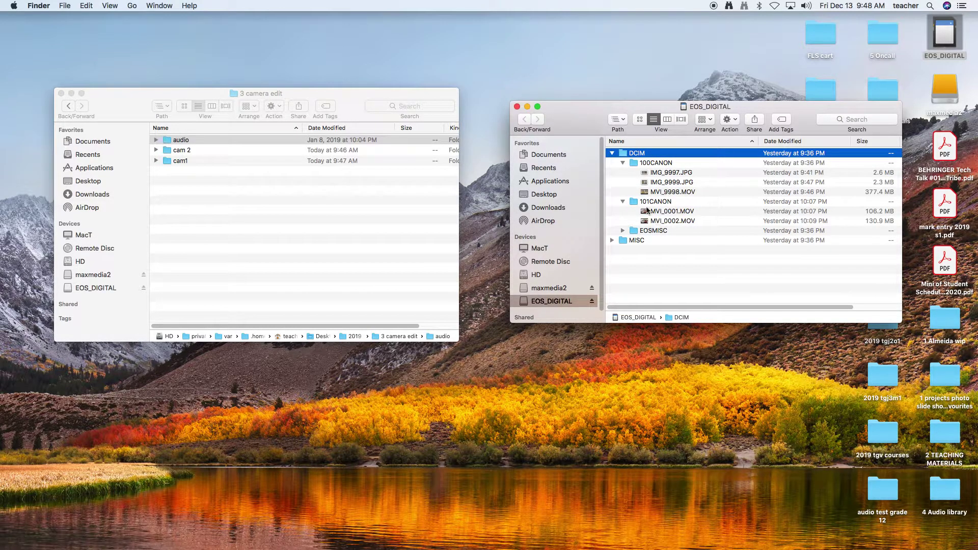
Step: Copy the 100CANON and 101CANON folders with their files from the card into the cam 2 folder
{"action": "left_click", "coordinate": [190, 145]}
{"action": "left_click", "coordinate": [190, 152]}
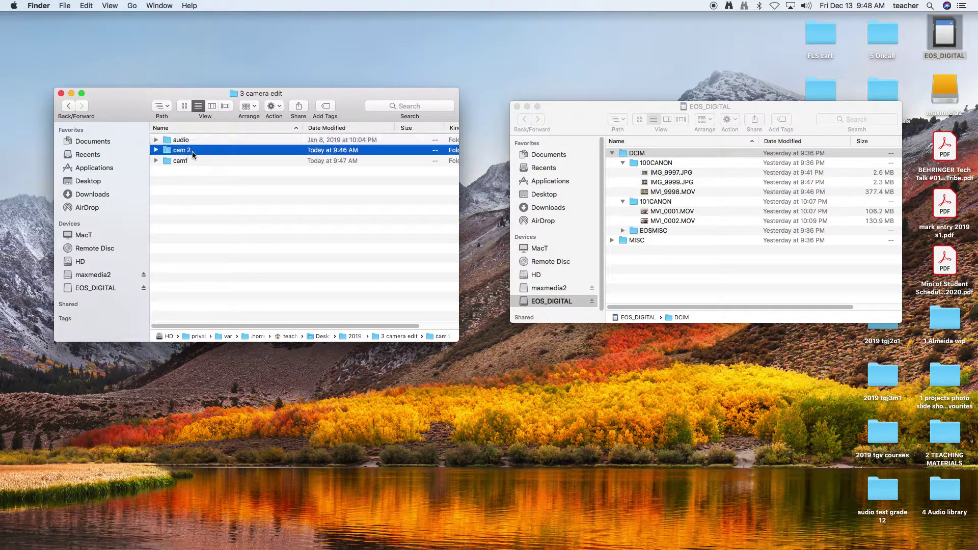
{"action": "left_click", "coordinate": [673, 214]}
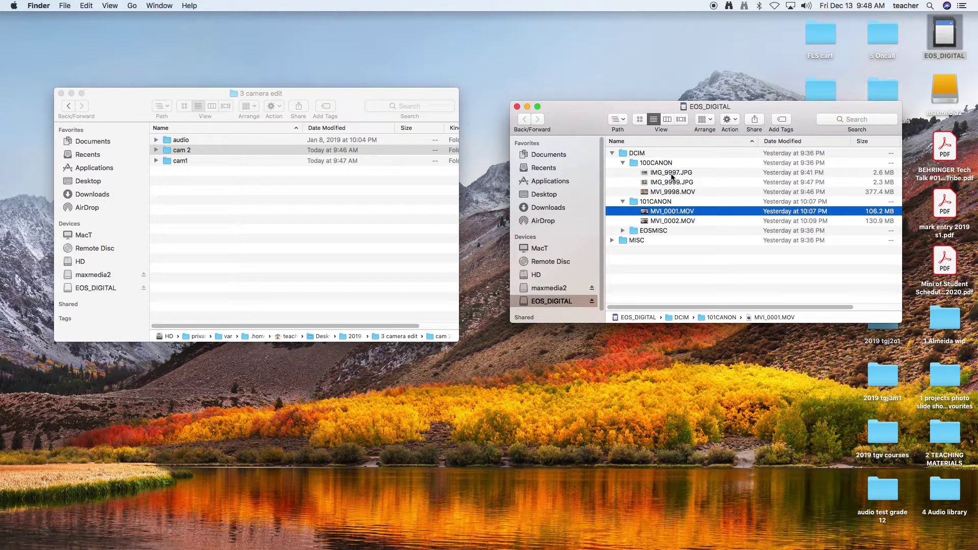
{"action": "left_click", "coordinate": [656, 164]}
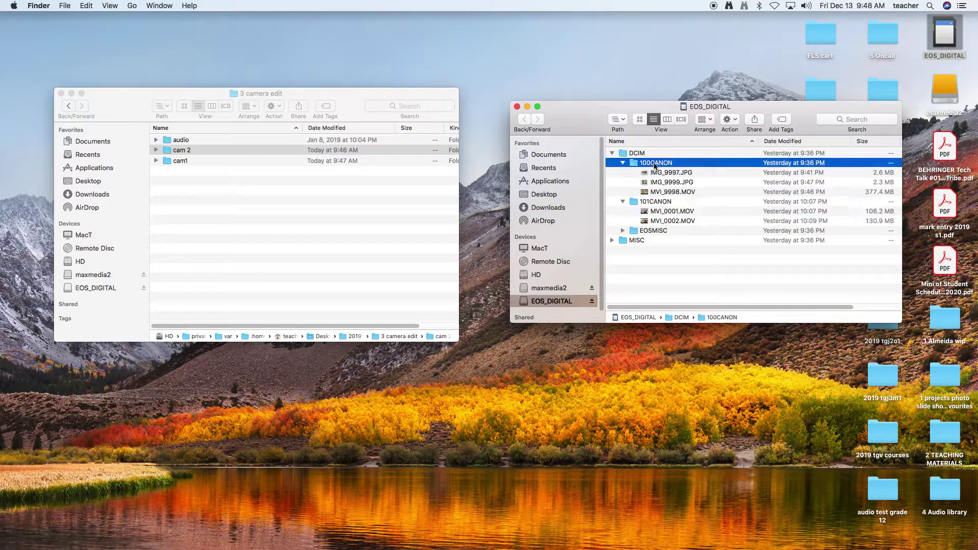
{"action": "left_click", "coordinate": [658, 200], "text": "shift"}
{"action": "left_click", "coordinate": [657, 222], "text": "shift"}
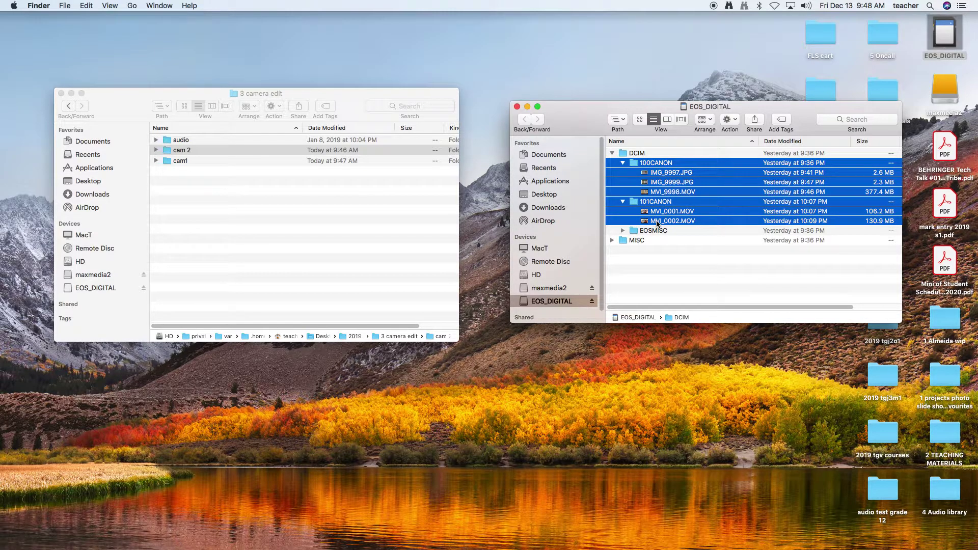
{"action": "left_click_drag", "start_coordinate": [648, 169], "coordinate": [186, 152]}
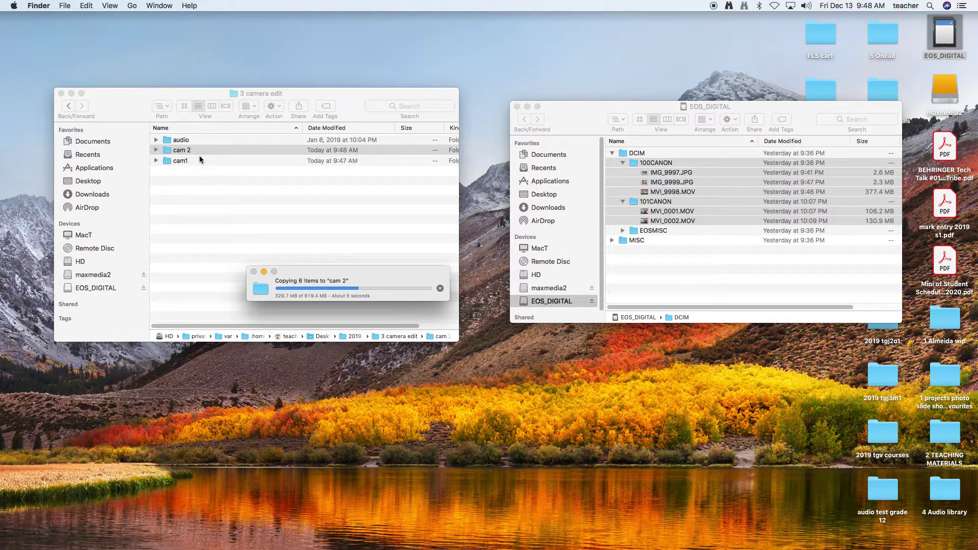
Step: Eject the EOS_DIGITAL card and create a folder named cam 3 in 3 camera edit, using icon view
{"action": "left_click", "coordinate": [185, 106]}
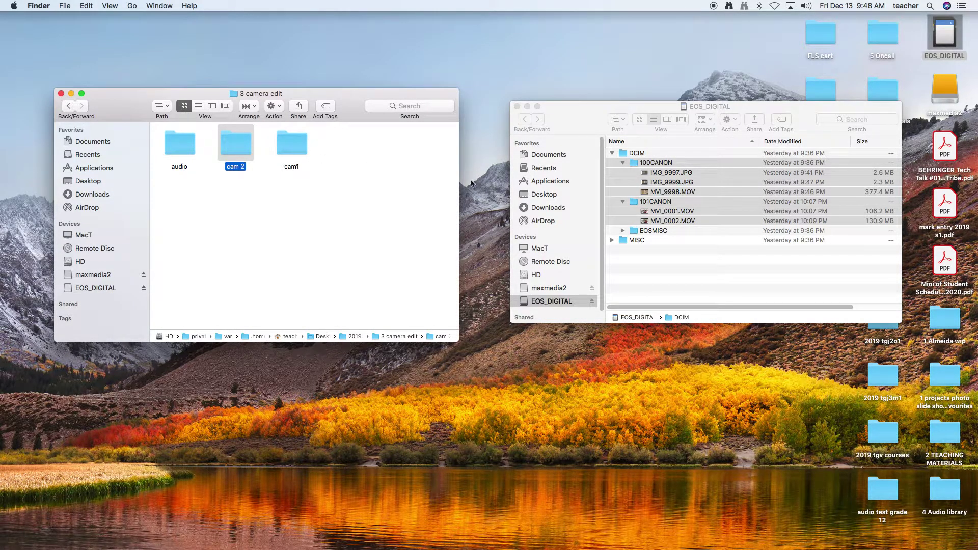
{"action": "left_click", "coordinate": [594, 304]}
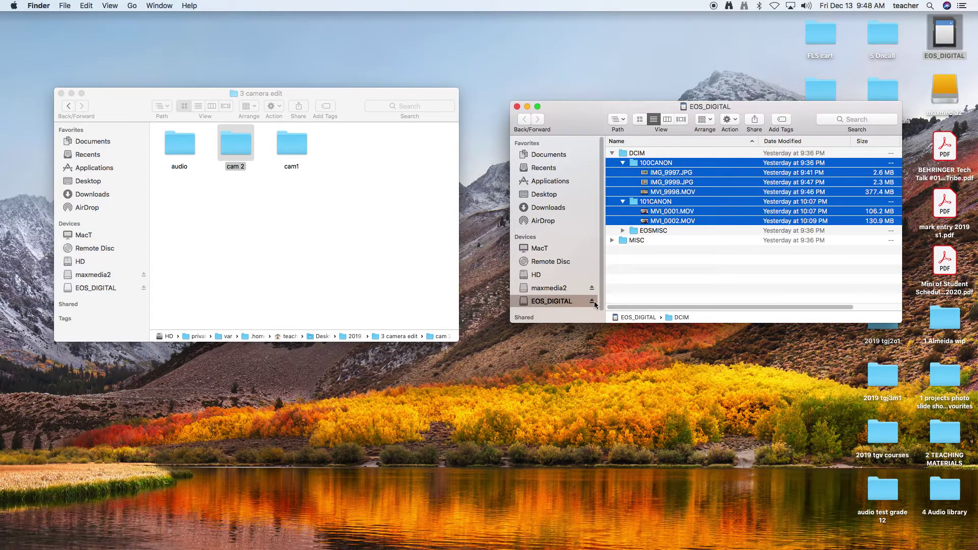
{"action": "right_click", "coordinate": [320, 210]}
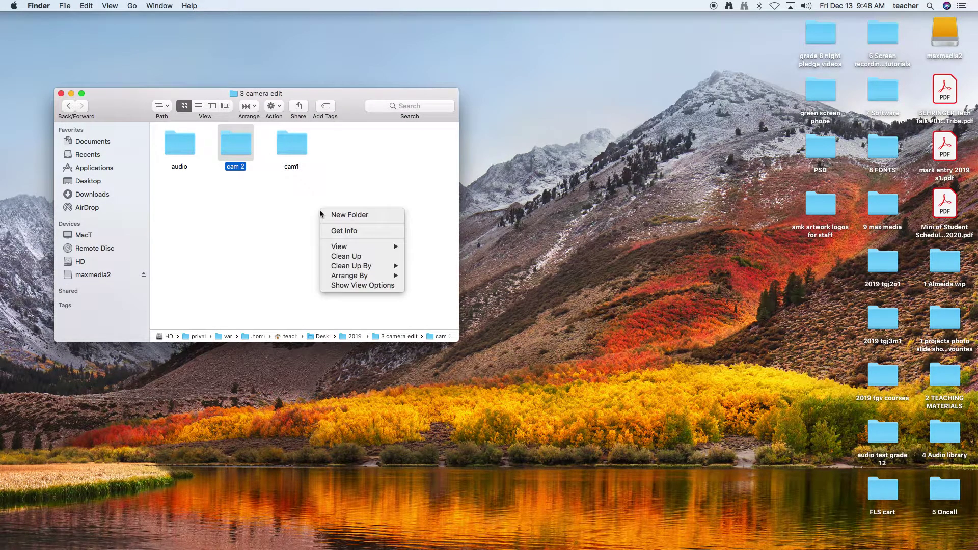
{"action": "left_click", "coordinate": [343, 217]}
{"action": "type", "text": "c"}
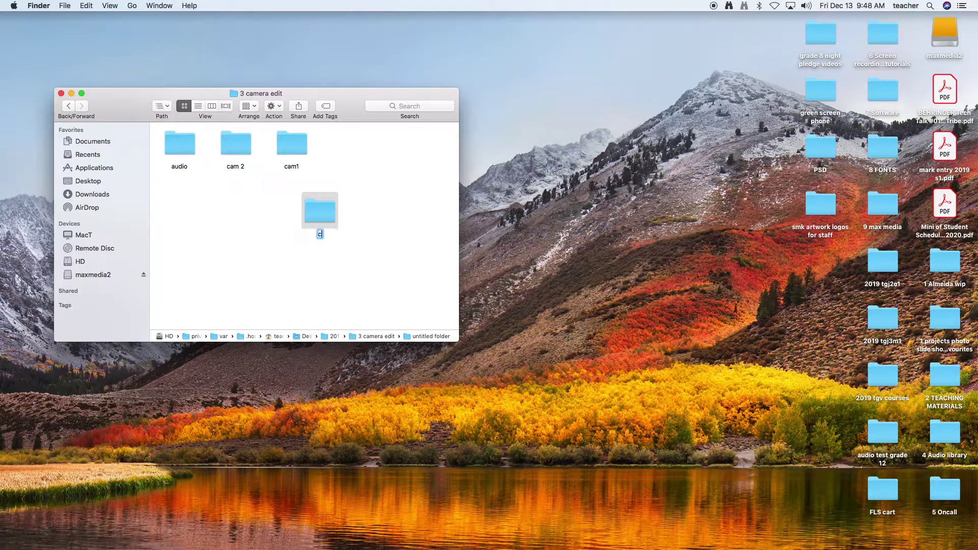
{"action": "type", "text": "am 3"}
{"action": "left_click", "coordinate": [367, 228]}
Step: Rename the cam1 folder as cam 1
{"action": "left_click", "coordinate": [296, 169]}
{"action": "left_click", "coordinate": [297, 168]}
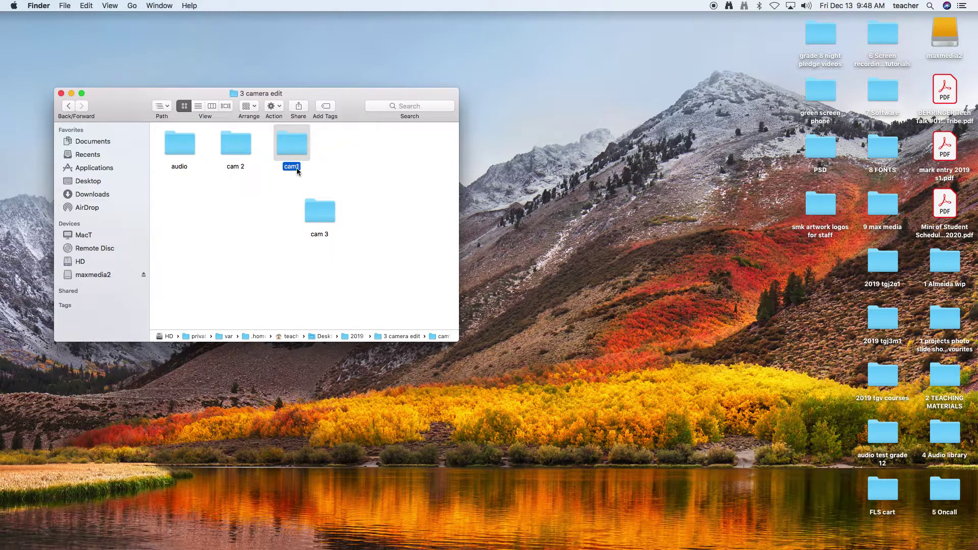
{"action": "left_click", "coordinate": [297, 167]}
{"action": "left_click", "coordinate": [345, 254]}
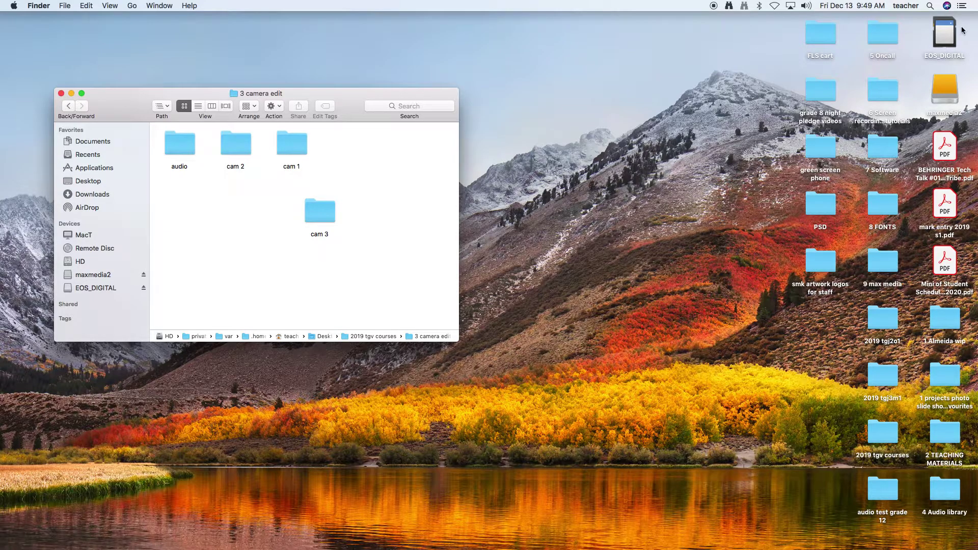
Step: Open the third camera's EOS_DIGITAL card in a window beside 3 camera edit and go to its DCIM/100CANON folder
{"action": "double_click", "coordinate": [946, 35]}
{"action": "left_click_drag", "start_coordinate": [408, 99], "coordinate": [839, 98]}
{"action": "double_click", "coordinate": [613, 145]}
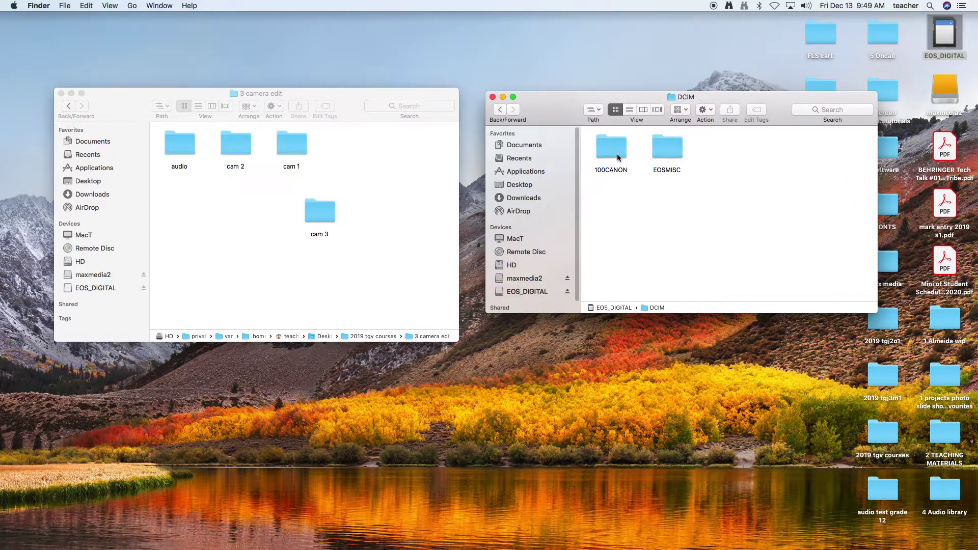
{"action": "left_click", "coordinate": [618, 150]}
{"action": "double_click", "coordinate": [619, 151]}
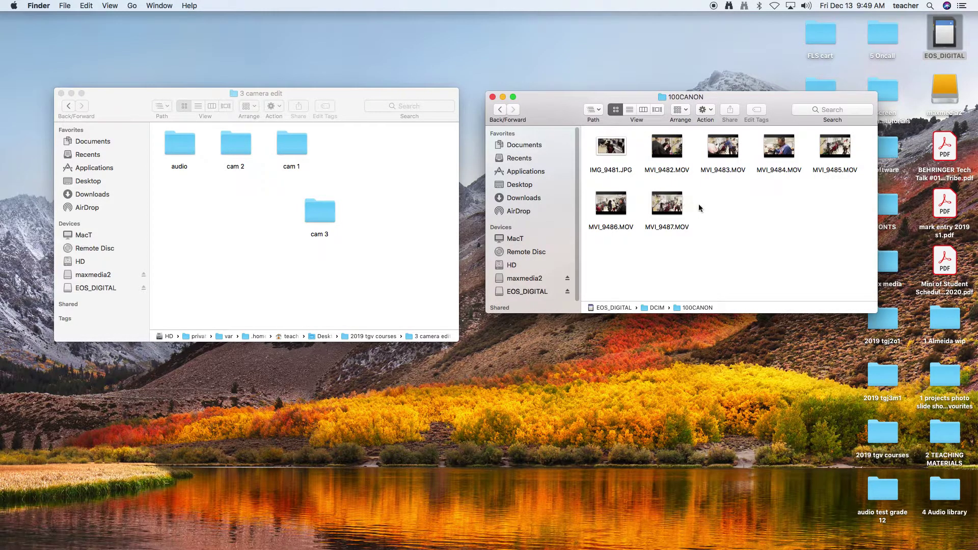
Step: Copy all files from 100CANON, IMG_9481.JPG to MVI_9487.MOV, into the cam 3 folder and show 3 camera edit as a list
{"action": "key", "text": "super+a"}
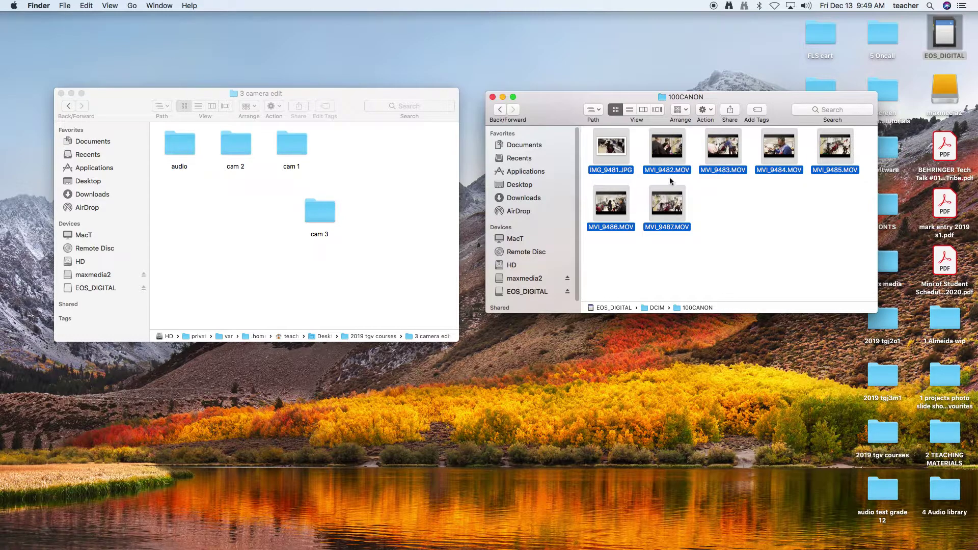
{"action": "left_click_drag", "start_coordinate": [662, 200], "coordinate": [325, 213]}
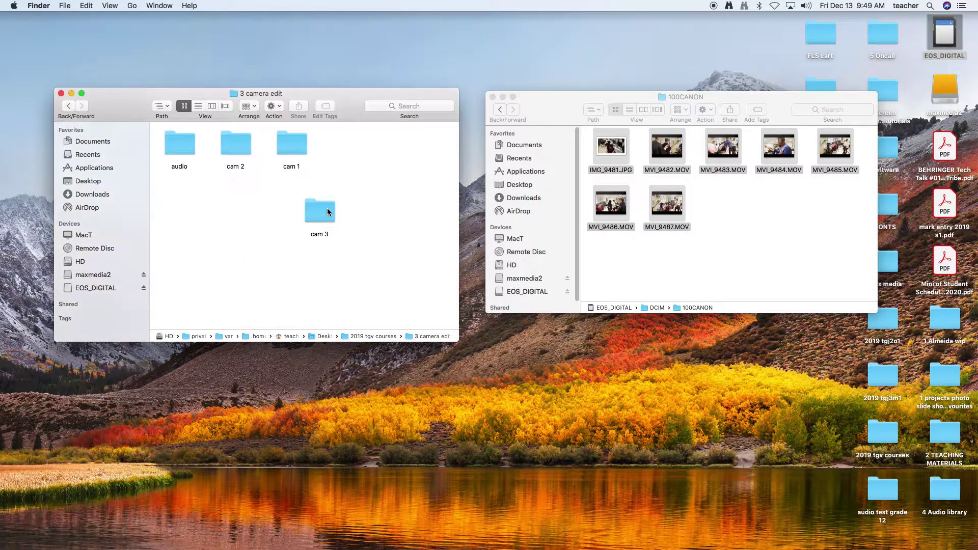
{"action": "left_click", "coordinate": [198, 106]}
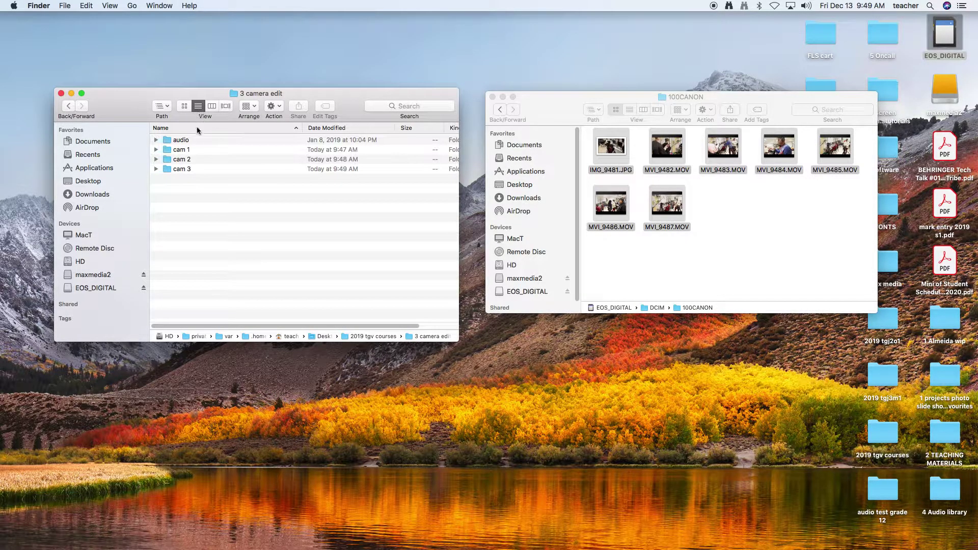